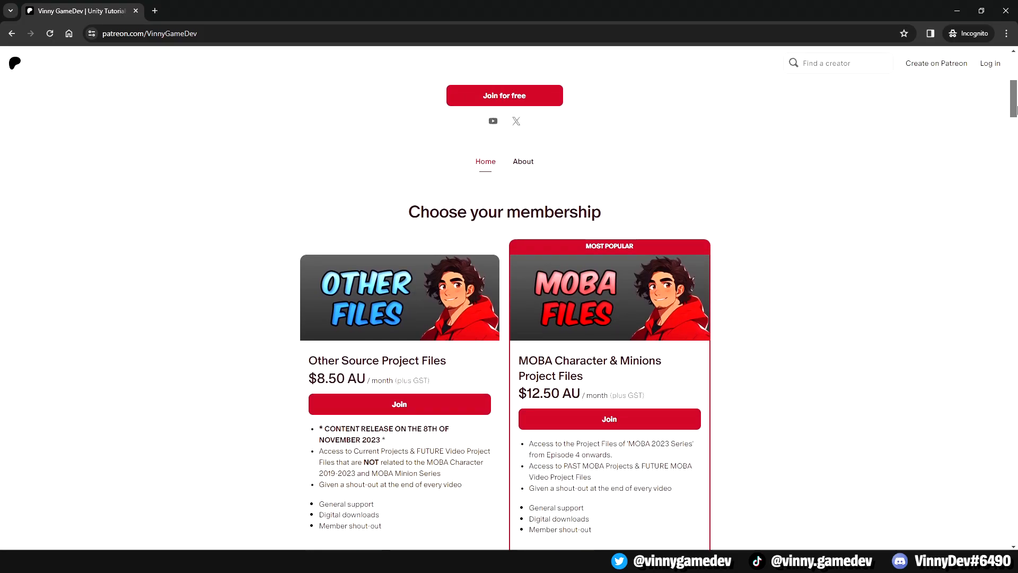
pyautogui.scroll(-1, 732, 237)
pyautogui.scroll(-3, 650, 432)
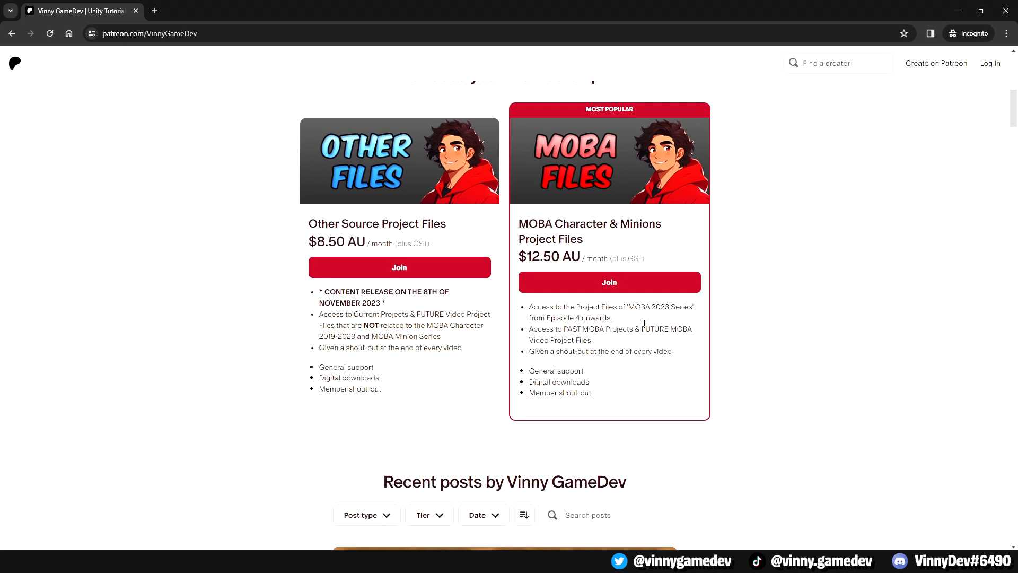
pyautogui.scroll(-8, 649, 382)
pyautogui.scroll(-5, 647, 334)
pyautogui.scroll(-5, 647, 333)
pyautogui.scroll(-5, 647, 333)
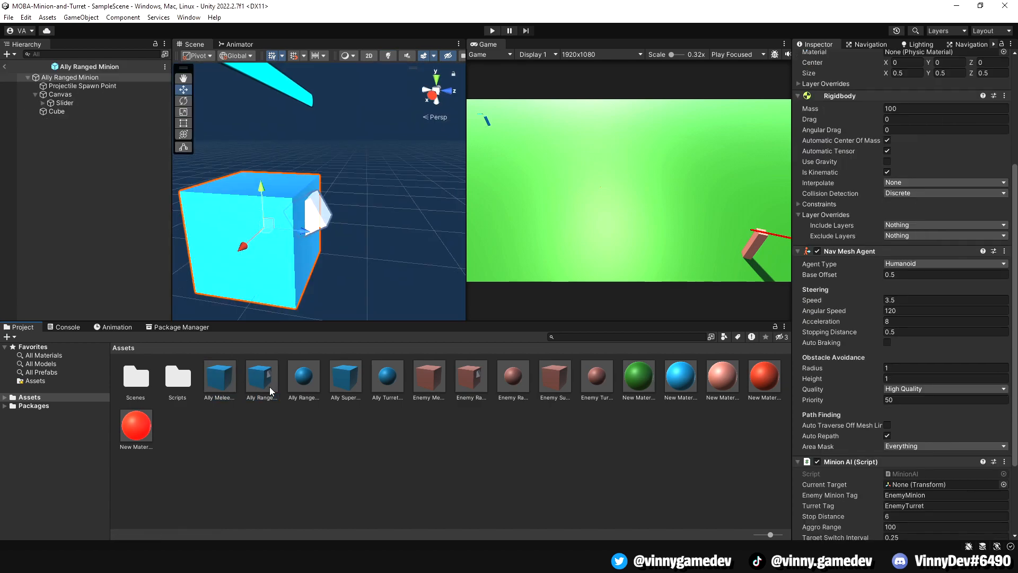
pyautogui.scroll(-3, 350, 282)
# Review the Enemy Ranged Minion prefab, then inspect the Ally and Enemy Minion Spawners in SampleScene
pyautogui.doubleClick(470, 378)
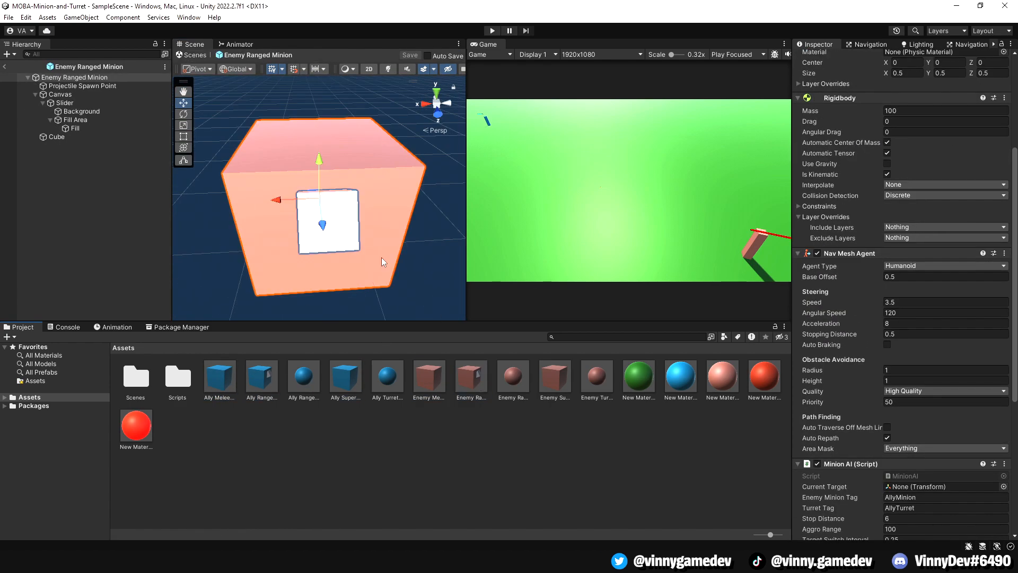
pyautogui.scroll(-3, 381, 263)
pyautogui.click(78, 109)
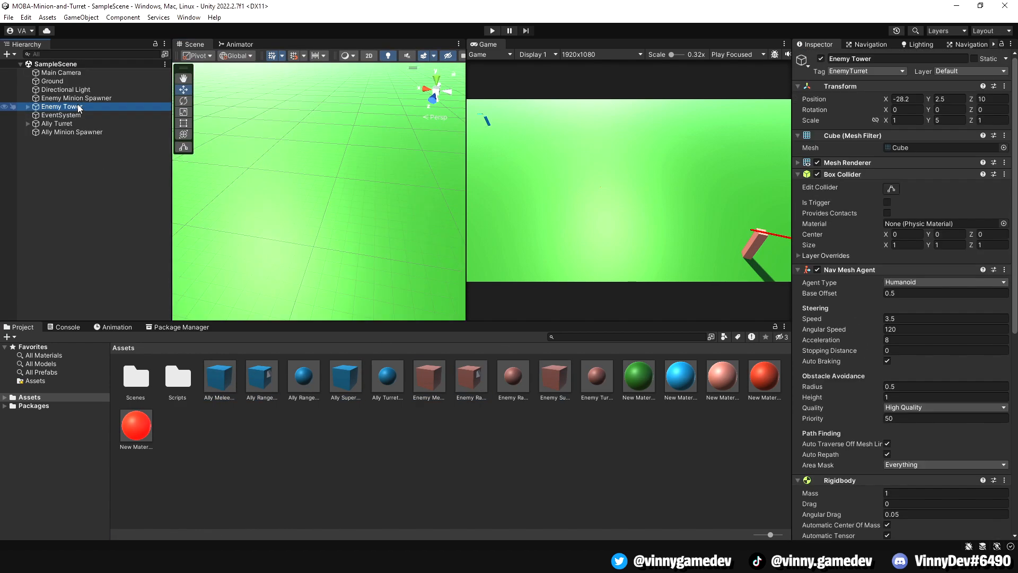
pyautogui.click(72, 132)
pyautogui.click(76, 98)
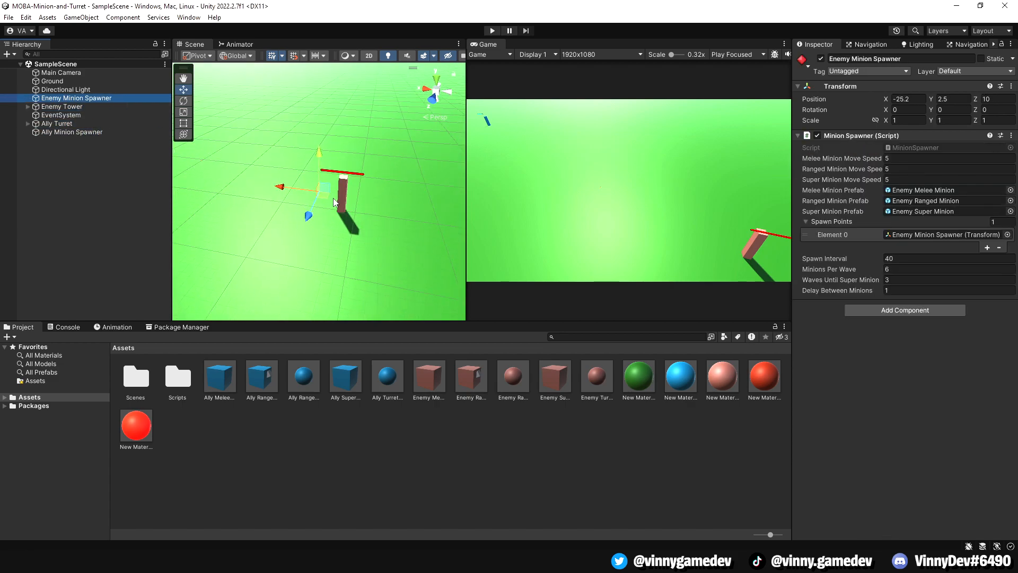
# Confirm the Ally Turret is tagged AllyTurret and the Enemy Tower is tagged EnemyTurret
pyautogui.click(55, 124)
pyautogui.click(867, 71)
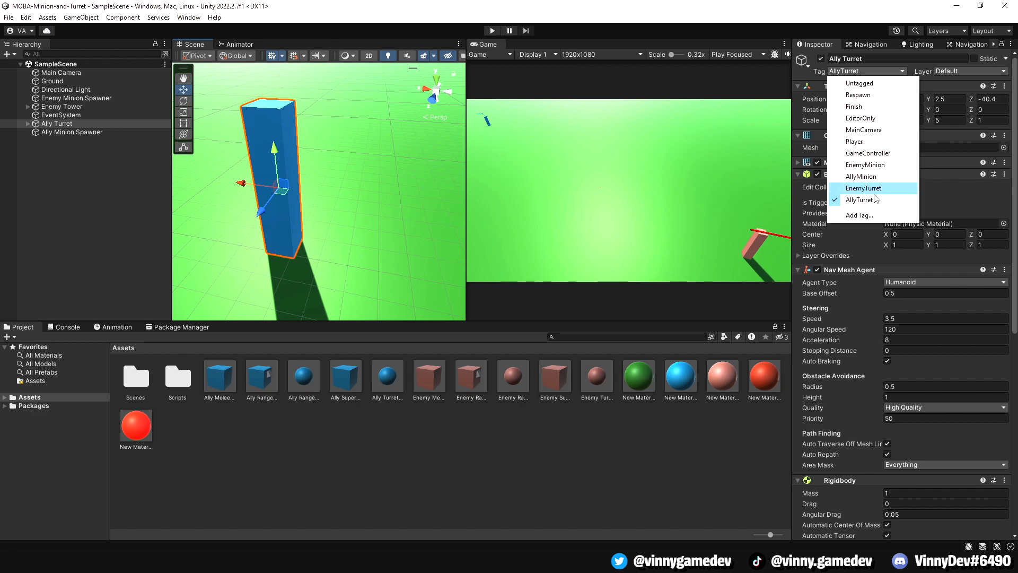
pyautogui.click(62, 115)
pyautogui.click(62, 107)
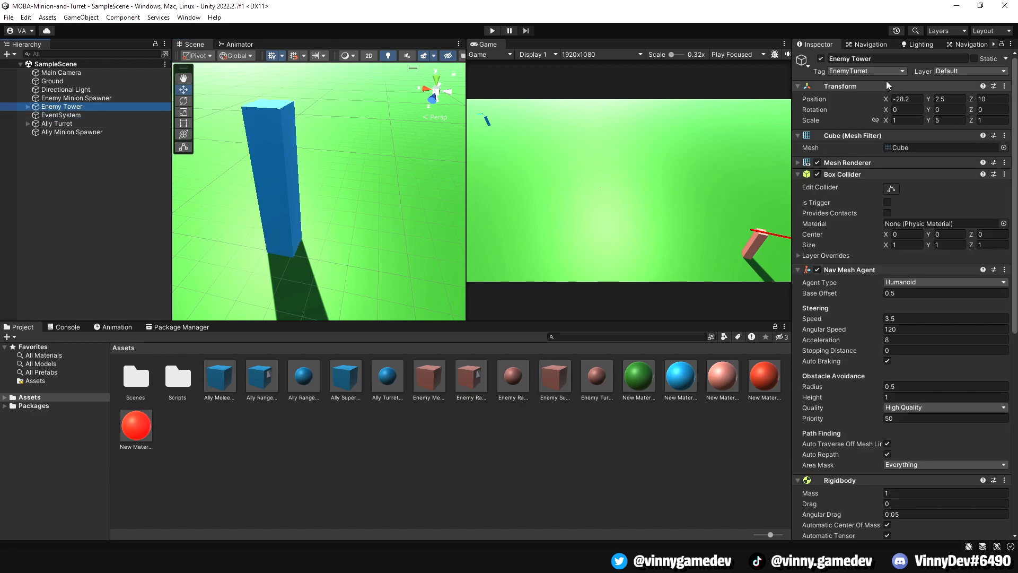
pyautogui.click(867, 71)
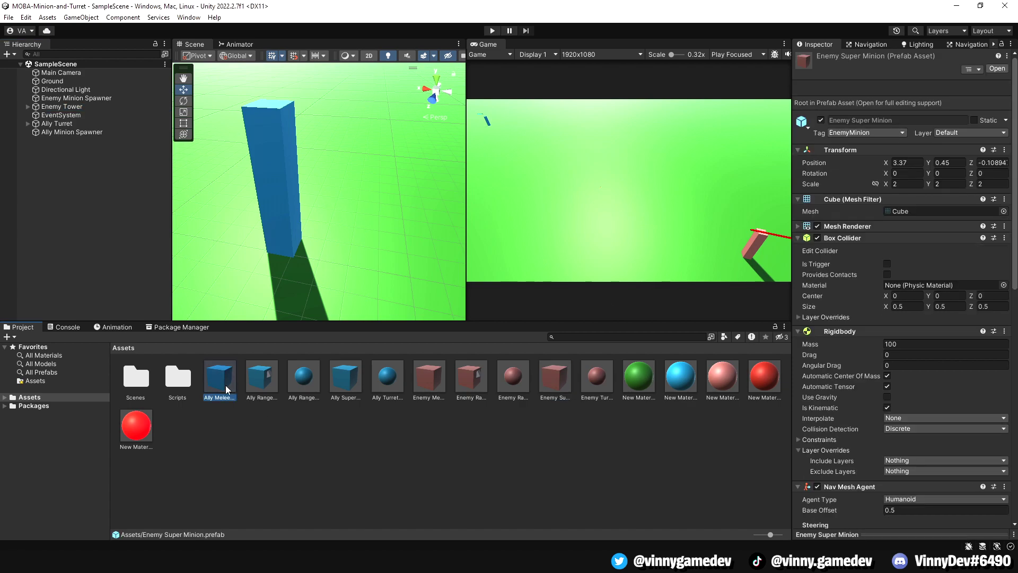
pyautogui.click(220, 378)
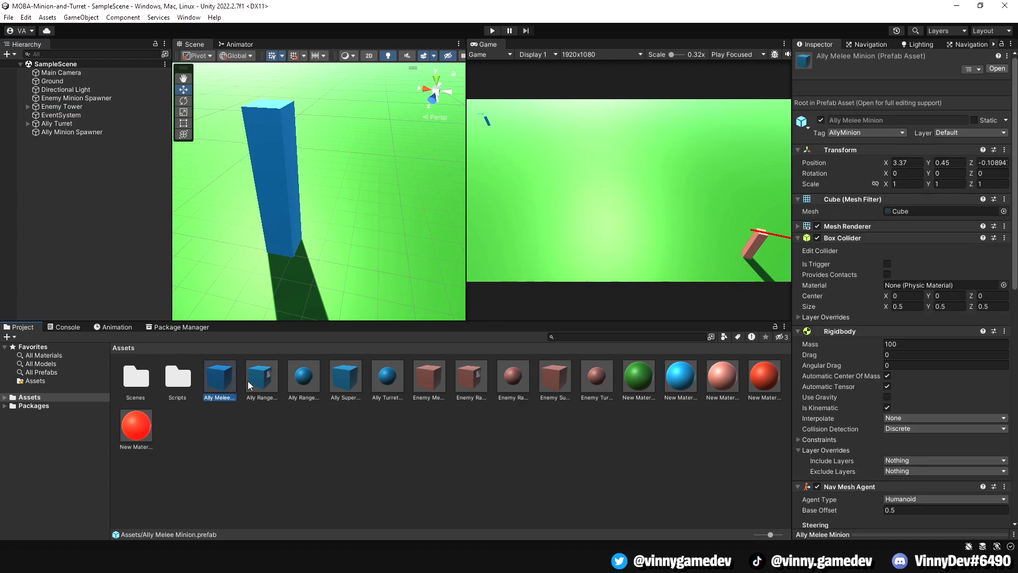
pyautogui.scroll(-3, 861, 357)
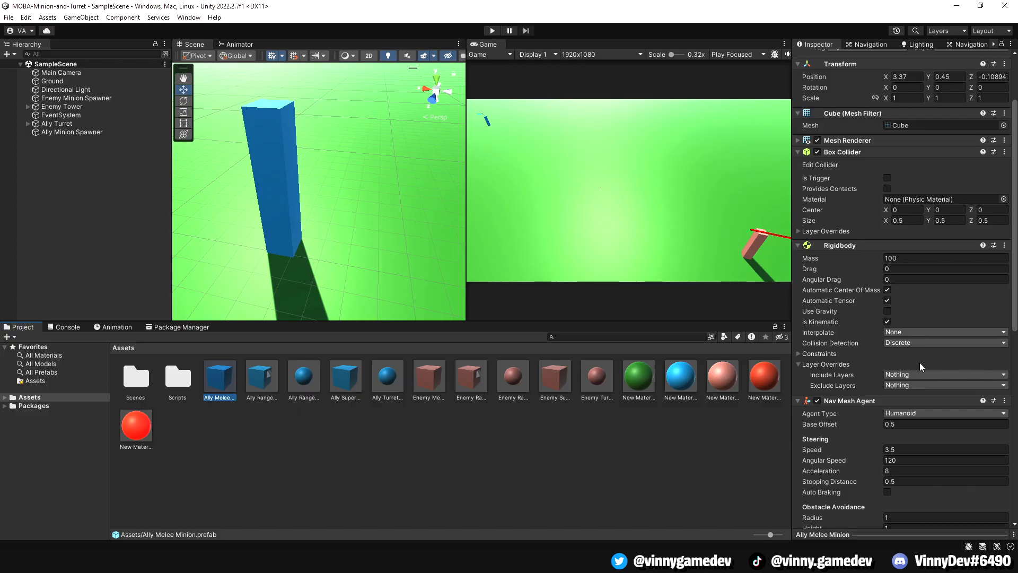
pyautogui.hotkey('alt', 'Tab')
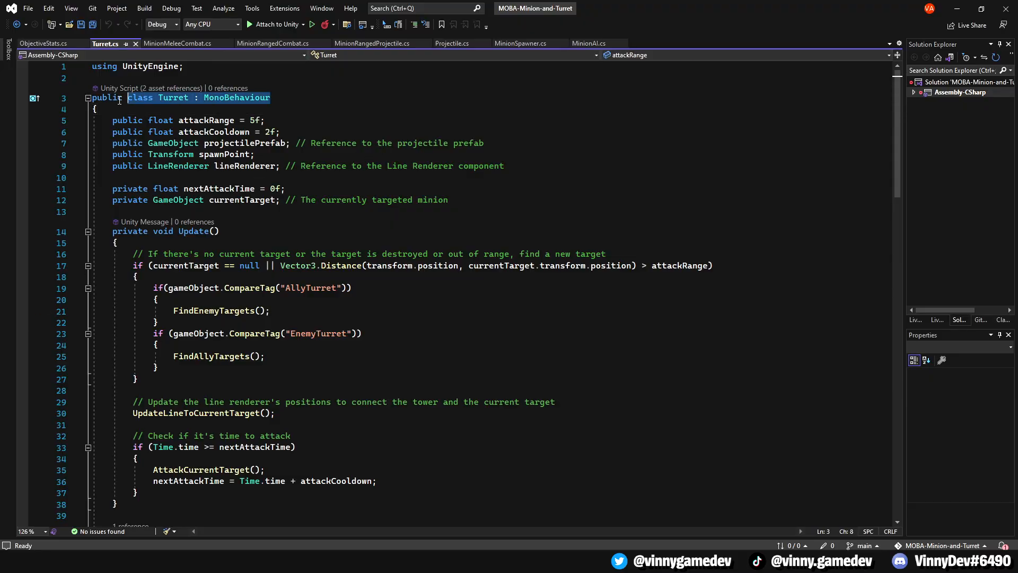
# Review the Turret class Update method's AllyTurret/EnemyTurret CompareTag checks
pyautogui.doubleClick(174, 97)
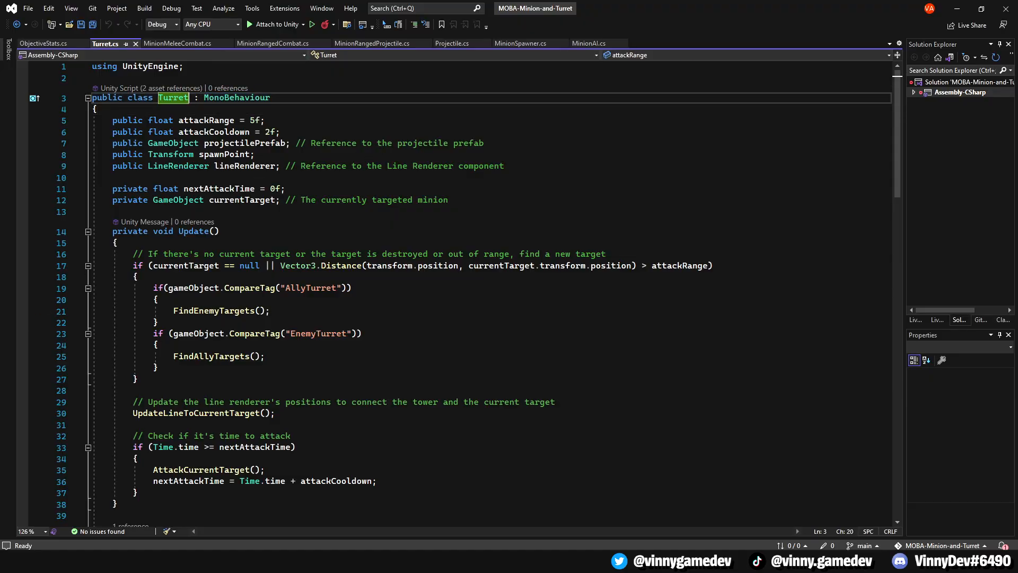
pyautogui.click(312, 236)
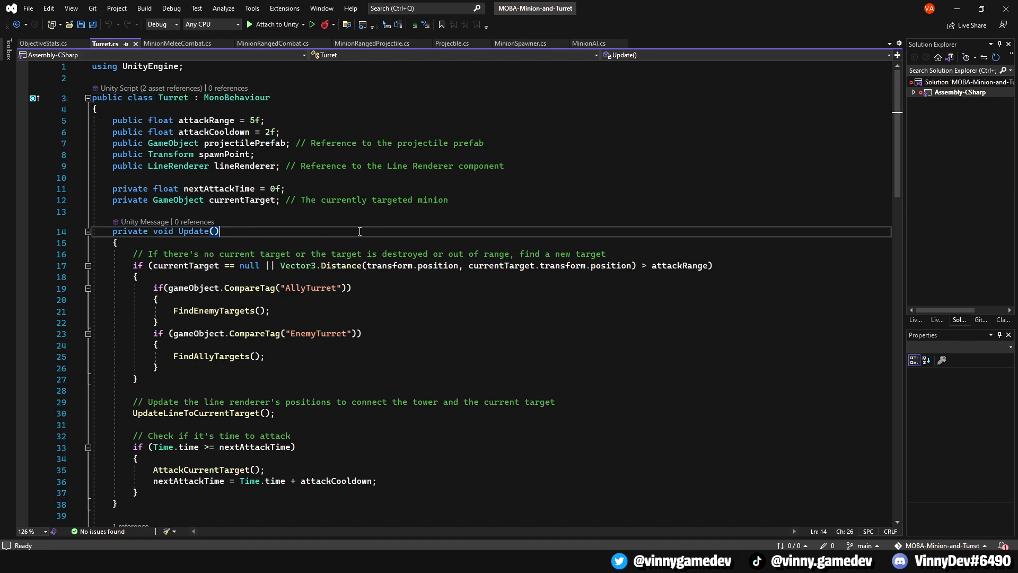
pyautogui.scroll(-1, 313, 235)
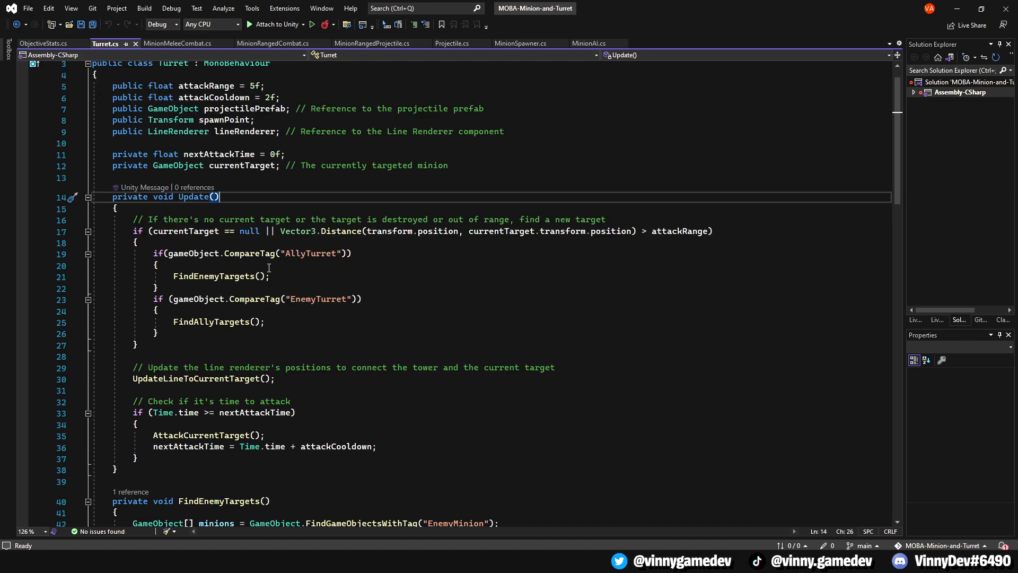
pyautogui.click(193, 276)
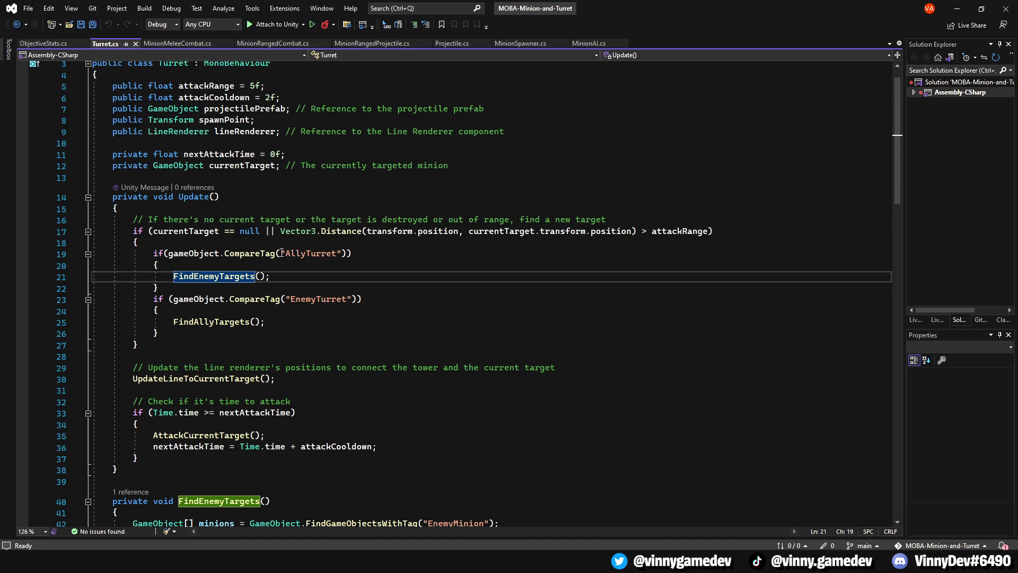
pyautogui.moveTo(265, 321); pyautogui.dragTo(87, 255)
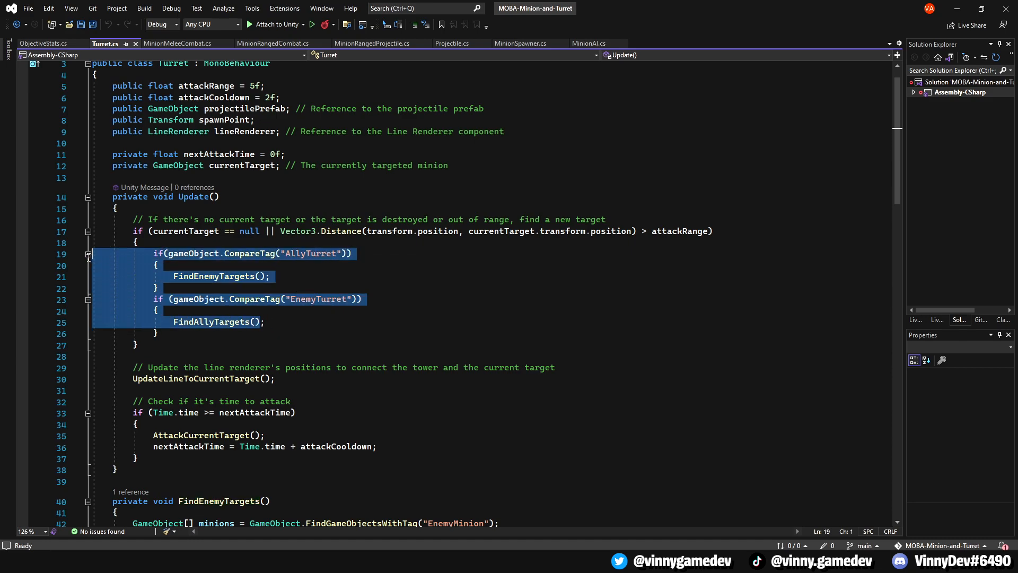
pyautogui.click(328, 253)
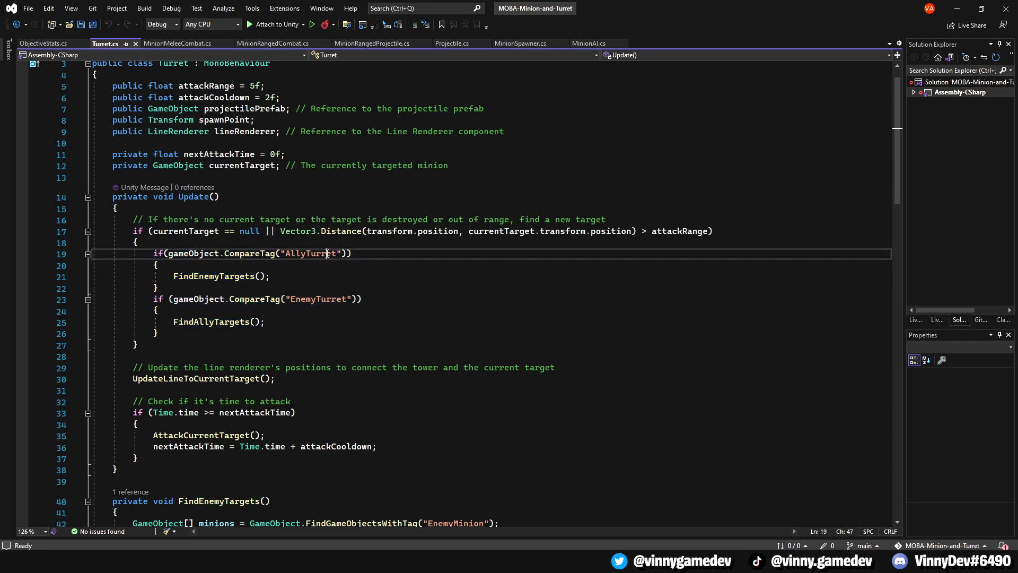
pyautogui.scroll(-1, 356, 271)
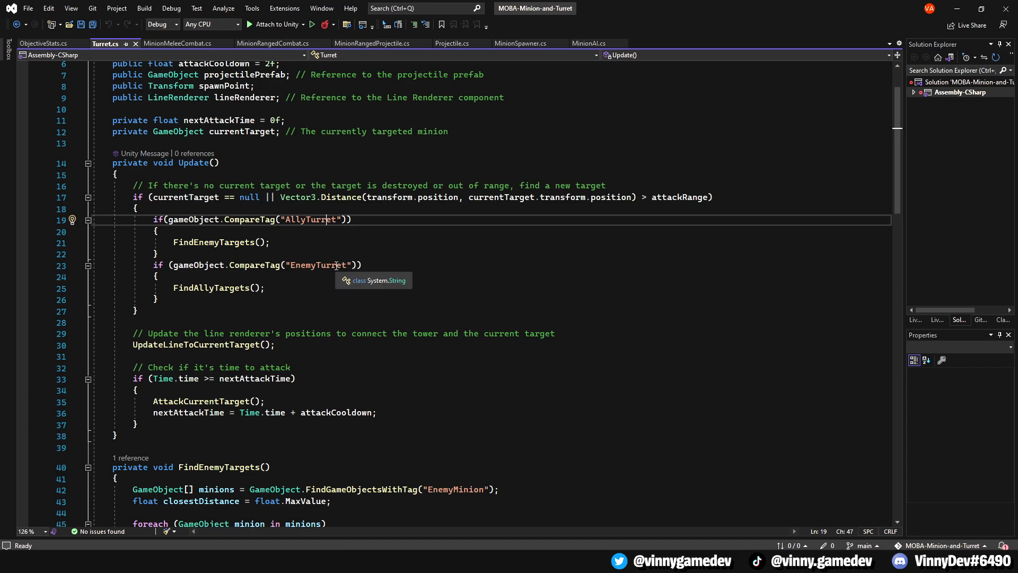
# Trace the FindEnemyTargets and FindAllyTargets calls into the FindEnemyTargets method
pyautogui.click(247, 243)
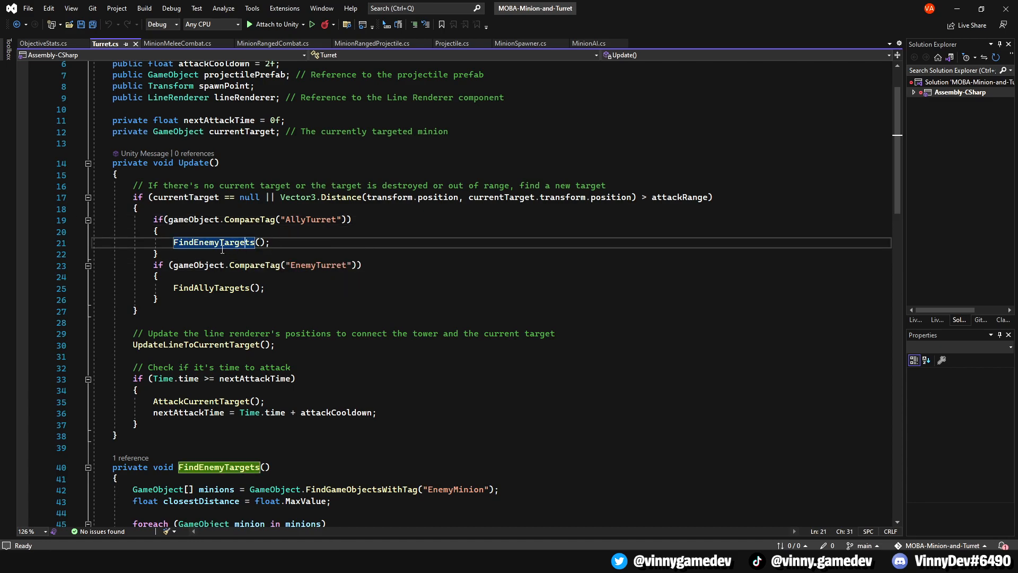
pyautogui.click(252, 288)
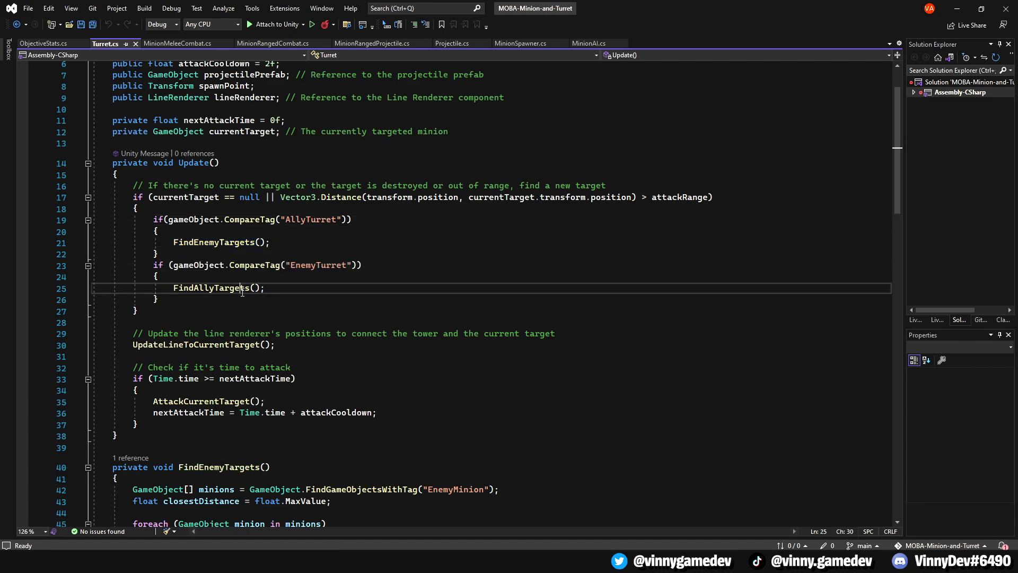
pyautogui.scroll(-6, 319, 318)
pyautogui.scroll(-2, 319, 319)
pyautogui.click(215, 139)
pyautogui.click(602, 232)
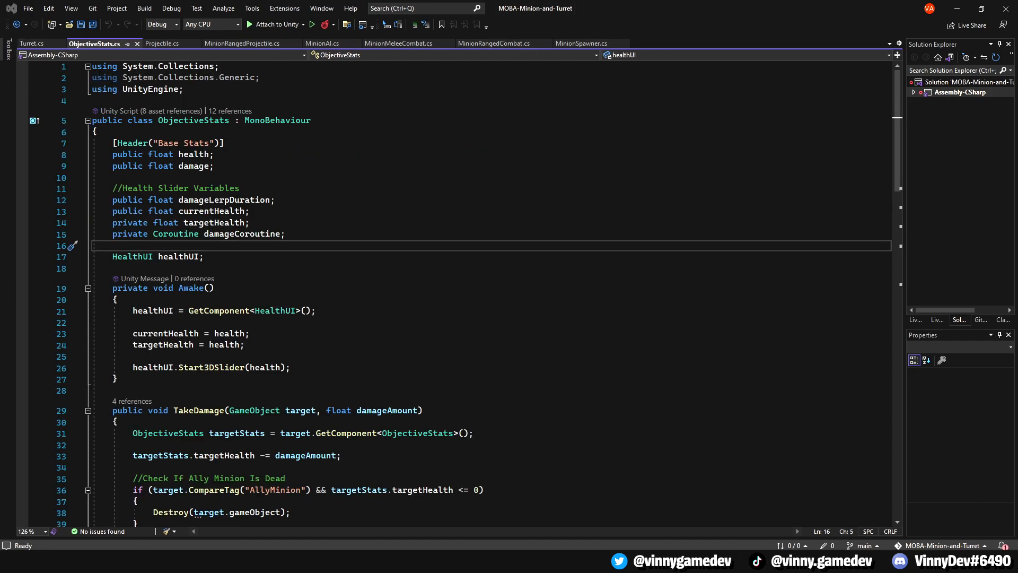
pyautogui.click(182, 165)
pyautogui.doubleClick(194, 120)
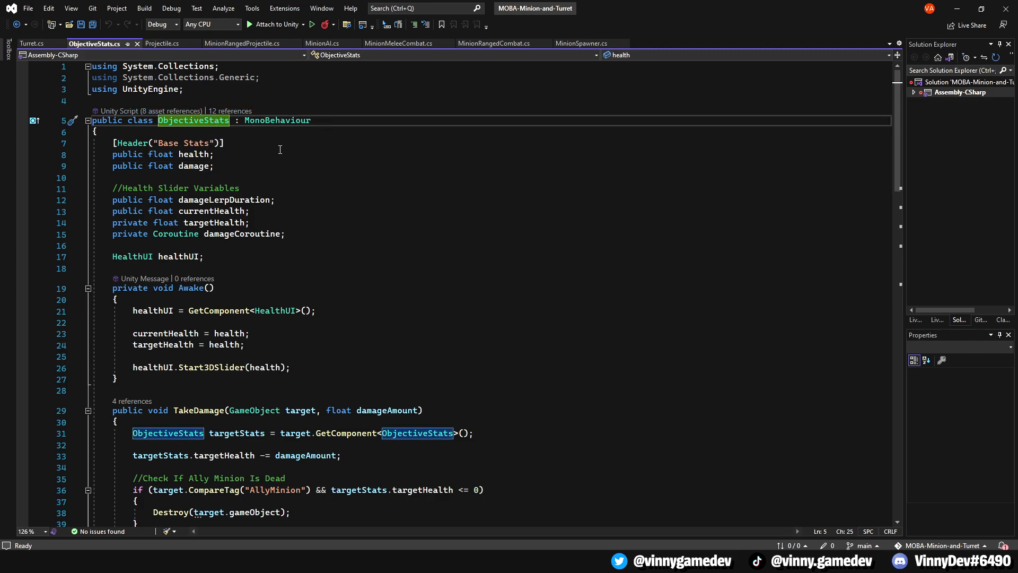
pyautogui.scroll(-2, 314, 189)
pyautogui.scroll(-2, 314, 189)
pyautogui.scroll(-2, 313, 189)
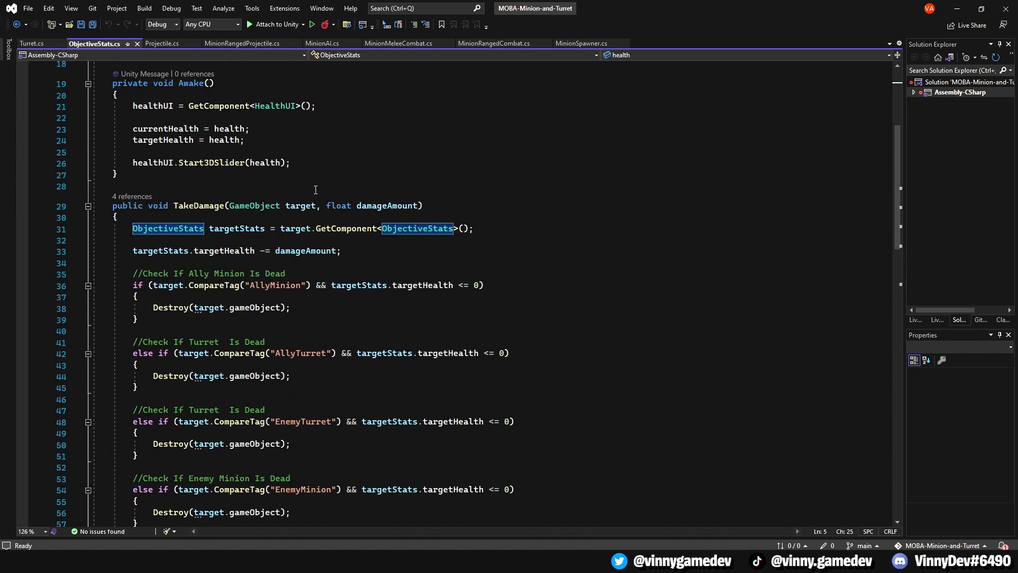
pyautogui.scroll(-1, 314, 190)
pyautogui.scroll(-1, 315, 194)
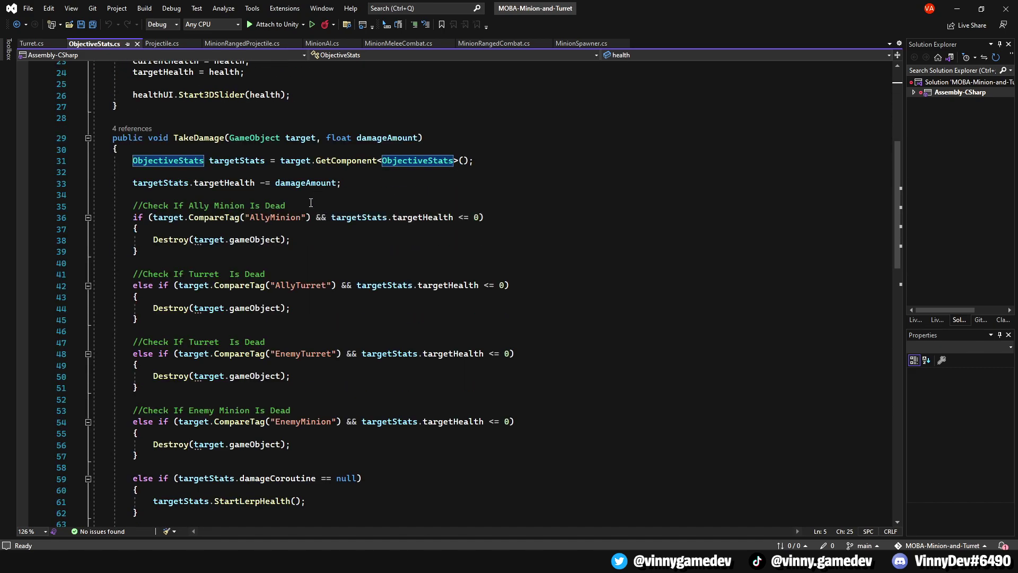
pyautogui.click(296, 273)
pyautogui.scroll(-1, 299, 287)
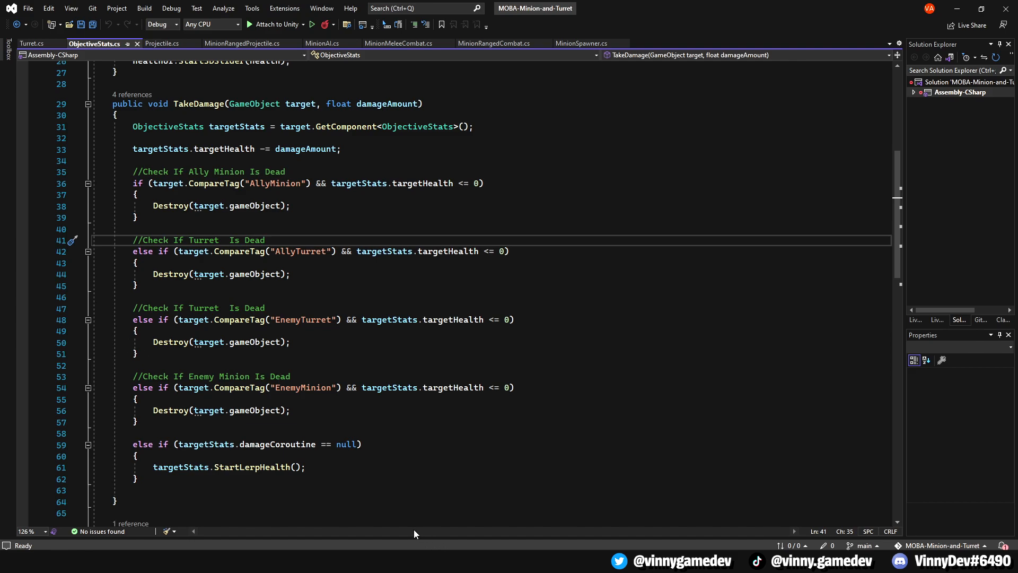
pyautogui.click(323, 274)
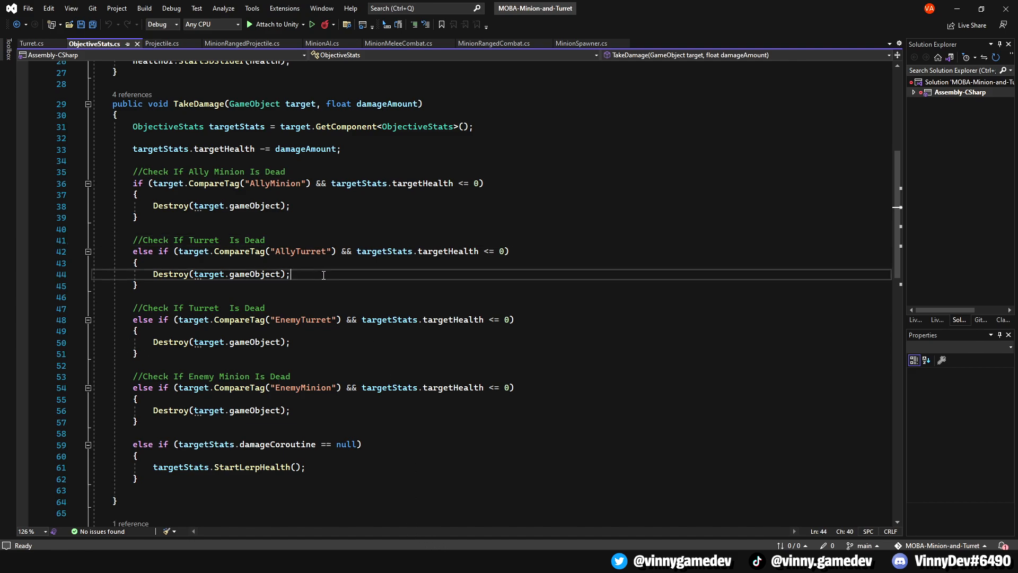
pyautogui.moveTo(323, 278); pyautogui.dragTo(159, 239)
pyautogui.click(318, 350)
pyautogui.moveTo(159, 354)
pyautogui.mouseDown()
pyautogui.moveTo(254, 341)
pyautogui.moveTo(135, 308)
pyautogui.mouseUp()
pyautogui.click(296, 273)
# Review Projectile.cs from Seek down to HitTarget's ObjectiveStats TakeDamage call
pyautogui.click(159, 43)
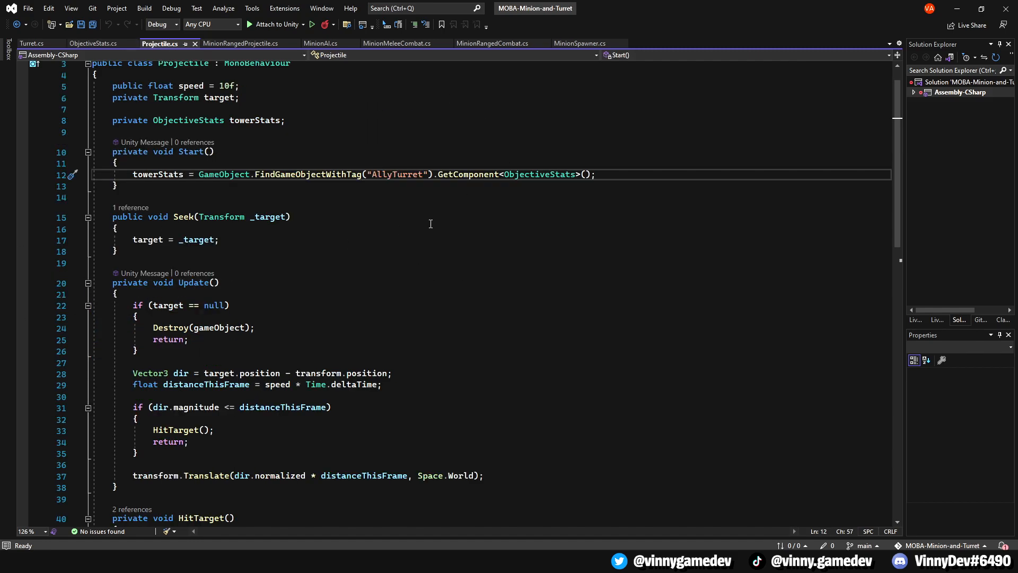
pyautogui.click(375, 174)
pyautogui.click(362, 263)
pyautogui.scroll(-4, 362, 287)
pyautogui.scroll(-3, 362, 286)
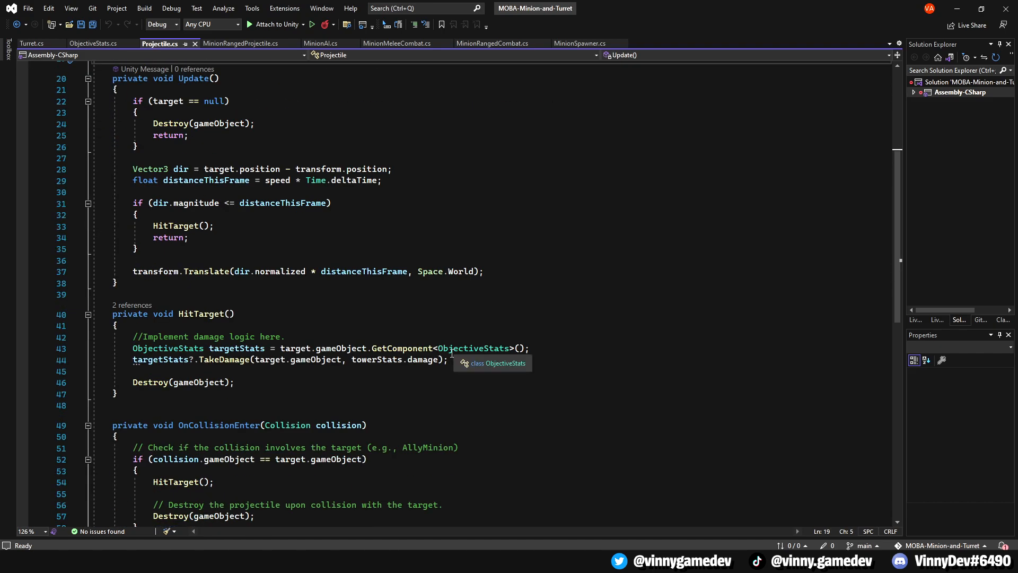
pyautogui.scroll(-1, 477, 287)
pyautogui.click(499, 281)
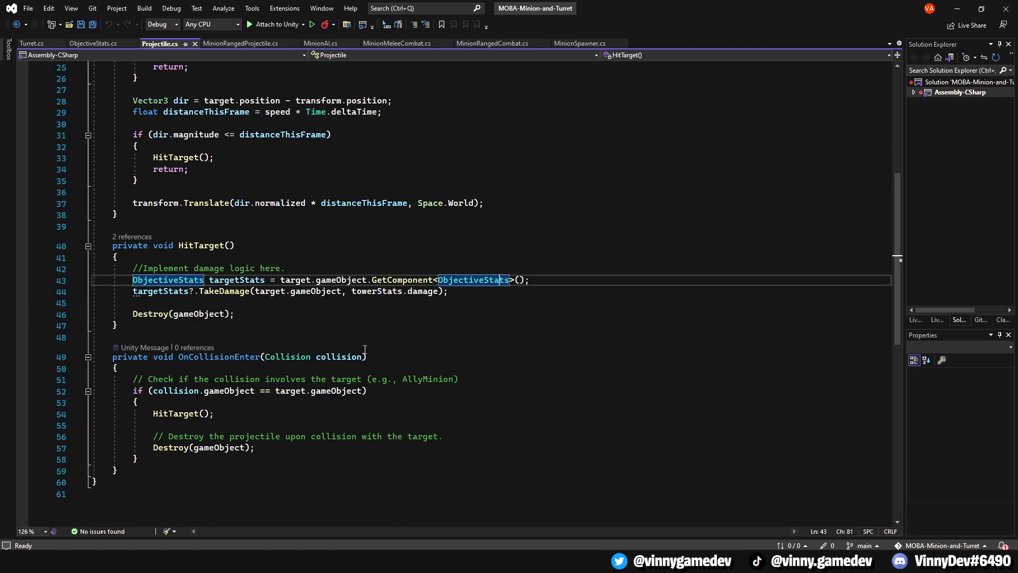
pyautogui.click(364, 327)
pyautogui.click(255, 47)
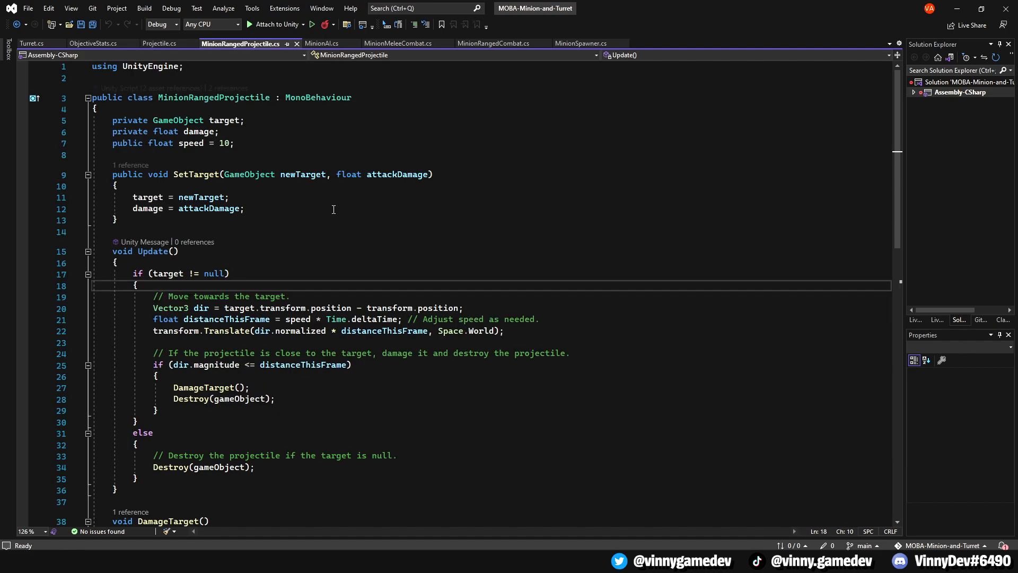
pyautogui.scroll(-4, 318, 213)
pyautogui.scroll(1, 318, 213)
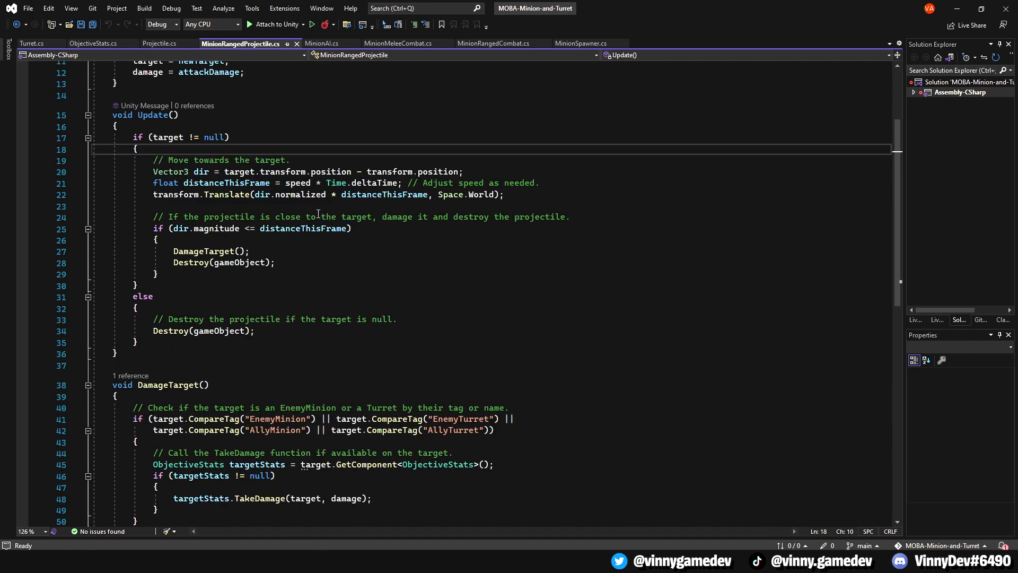
pyautogui.scroll(-3, 319, 319)
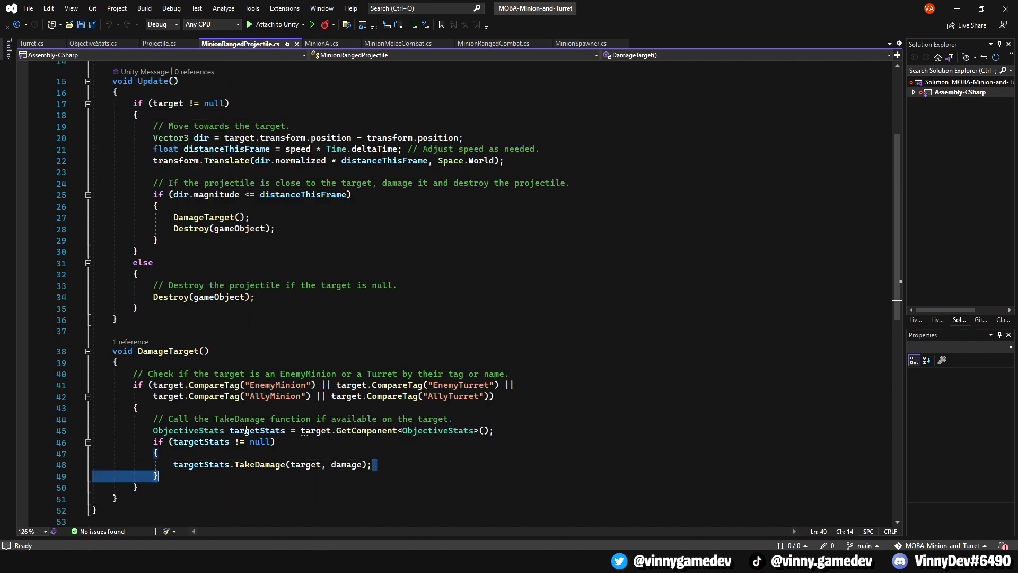
pyautogui.moveTo(374, 396); pyautogui.dragTo(204, 416)
pyautogui.click(178, 434)
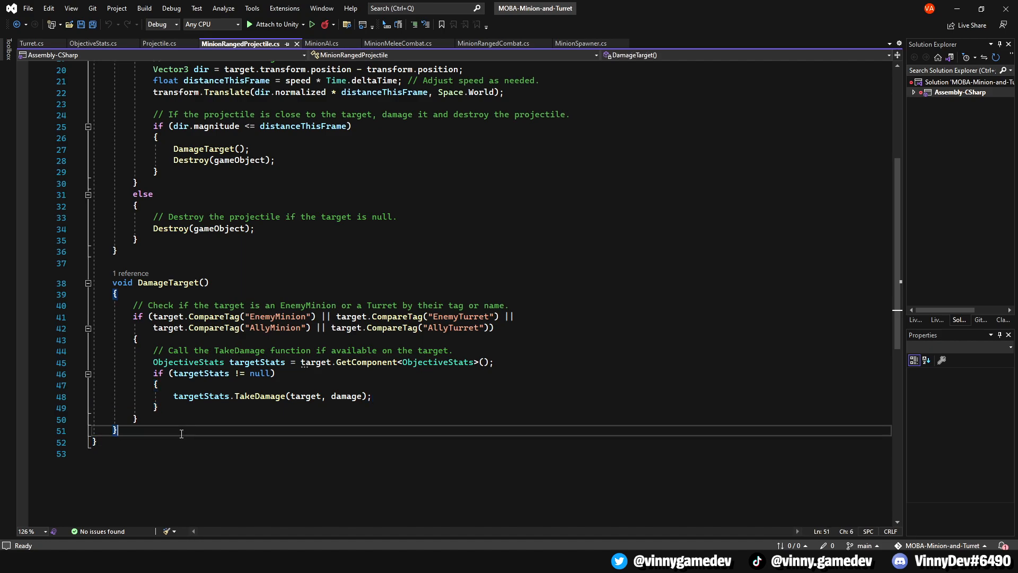
pyautogui.moveTo(144, 434); pyautogui.dragTo(83, 284)
pyautogui.moveTo(172, 283)
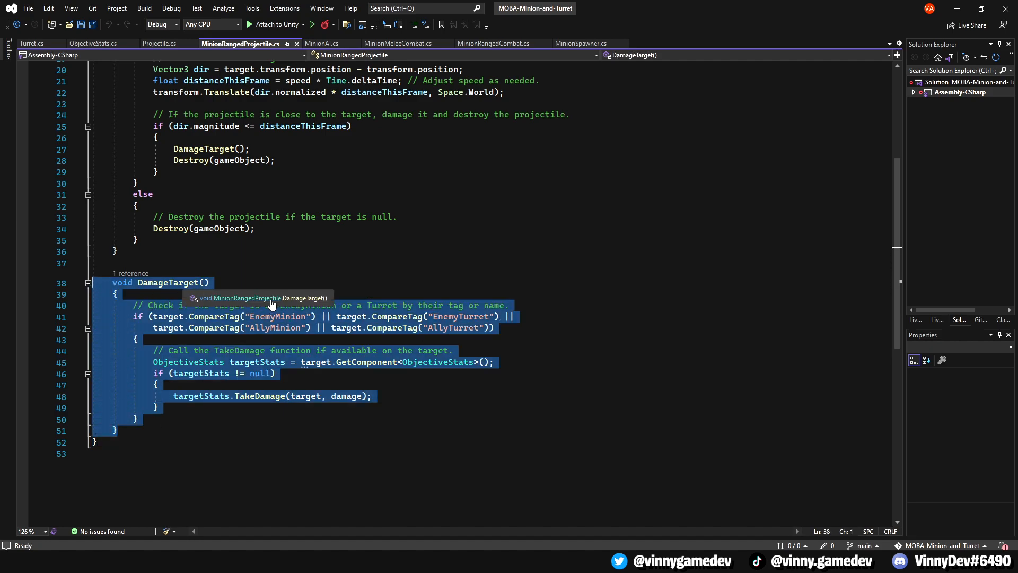
pyautogui.click(318, 262)
pyautogui.click(507, 433)
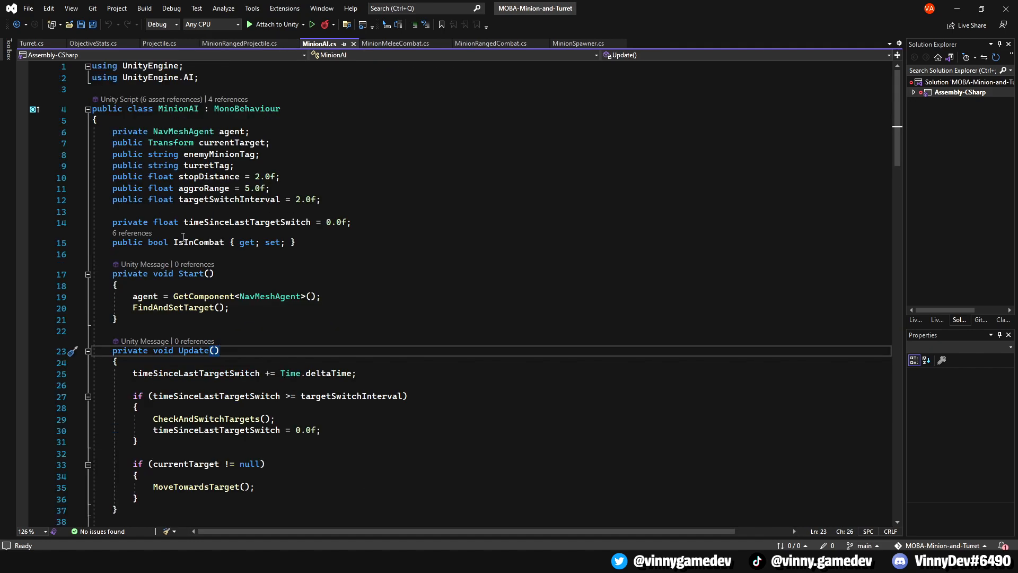
pyautogui.scroll(-1, 350, 309)
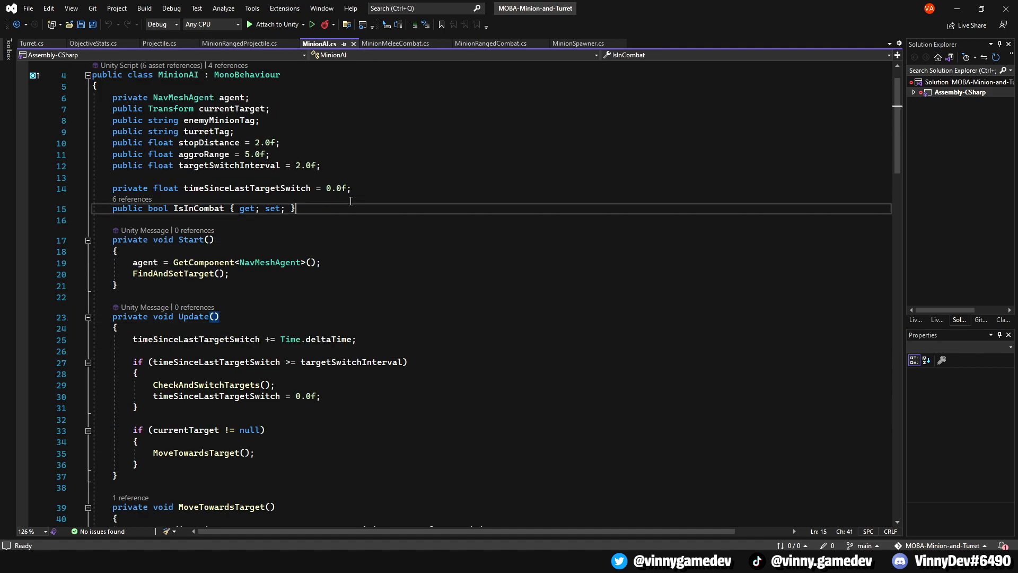
pyautogui.moveTo(298, 208); pyautogui.dragTo(68, 214)
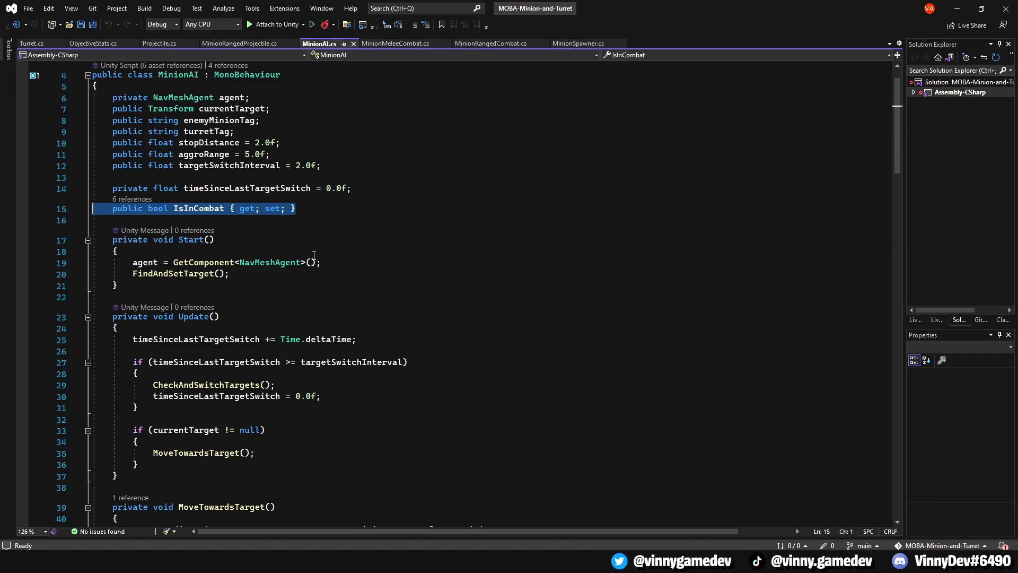
pyautogui.scroll(-2, 300, 246)
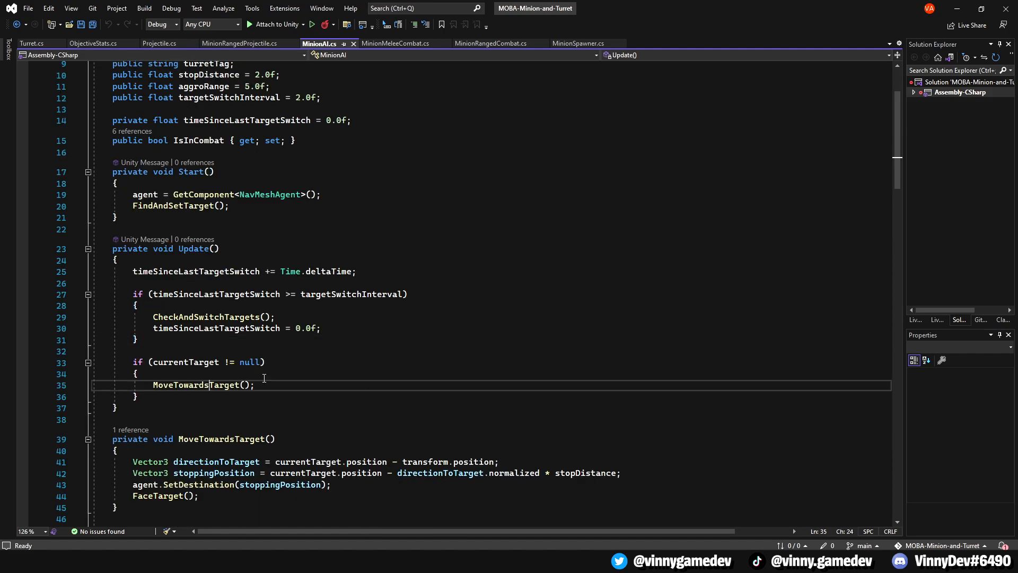
pyautogui.moveTo(254, 385)
pyautogui.mouseDown()
pyautogui.moveTo(133, 388)
pyautogui.moveTo(154, 385)
pyautogui.mouseUp()
# Highlight the MoveTowardsTarget call in MinionAI.cs and switch to MinionMeleeCombat.cs
pyautogui.doubleClick(199, 385)
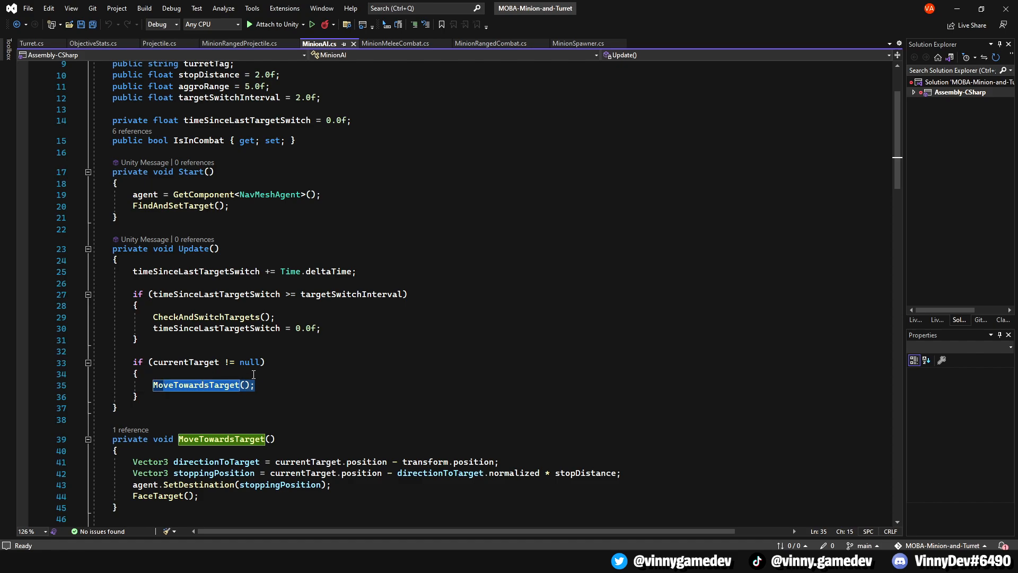
pyautogui.hotkey('ctrl', 'Tab')
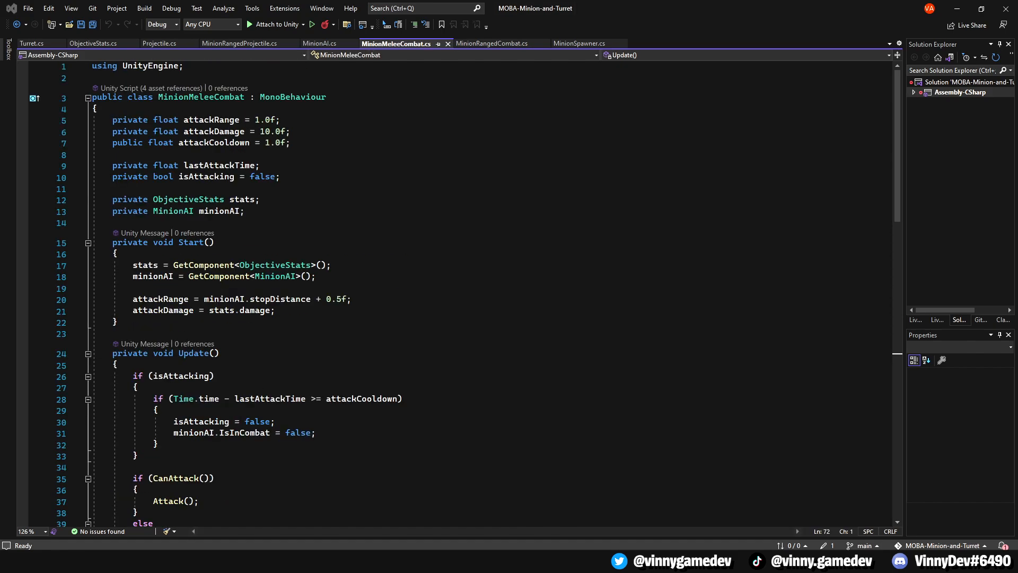
pyautogui.scroll(-5, 362, 263)
# Review MinionMeleeCombat's Update: the attackCooldown check and minionAI usage
pyautogui.doubleClick(362, 229)
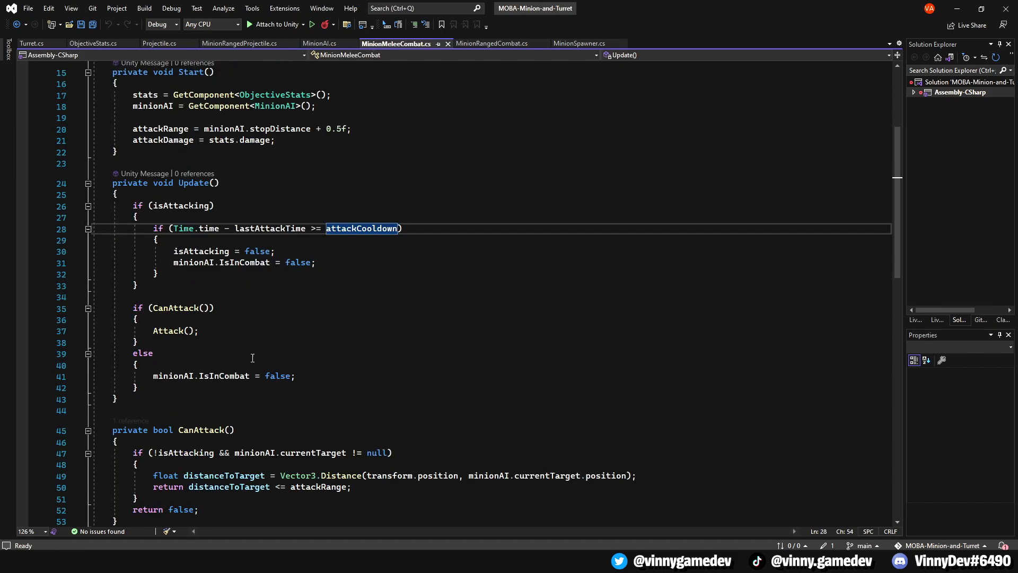
pyautogui.scroll(-1, 186, 314)
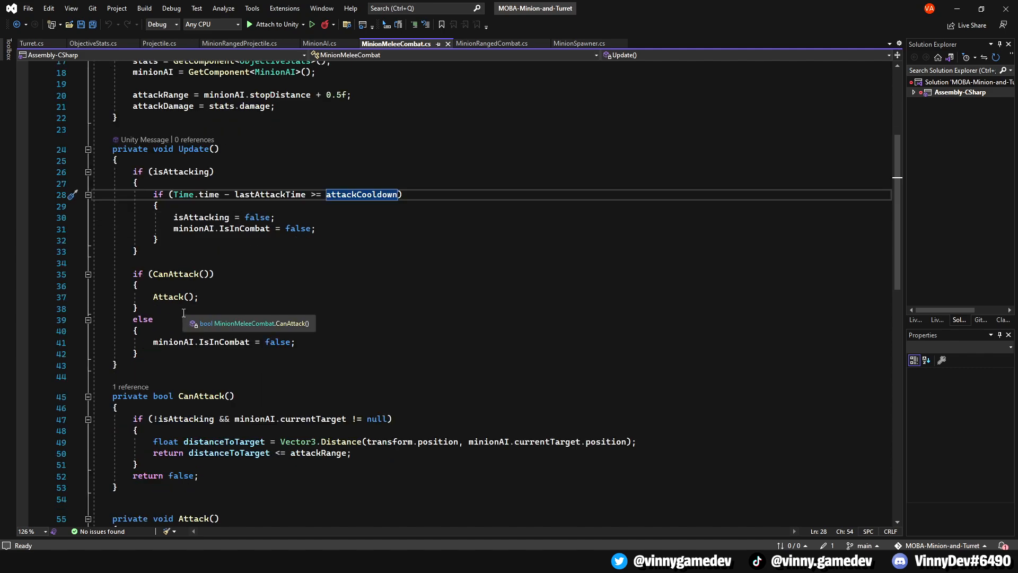
pyautogui.click(314, 351)
pyautogui.click(174, 342)
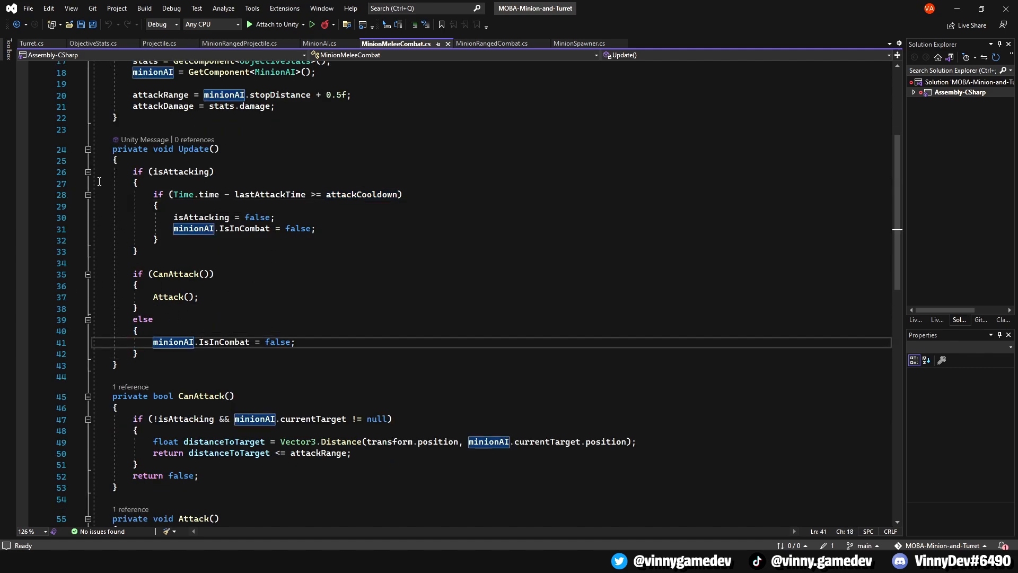
pyautogui.moveTo(133, 172); pyautogui.dragTo(338, 353)
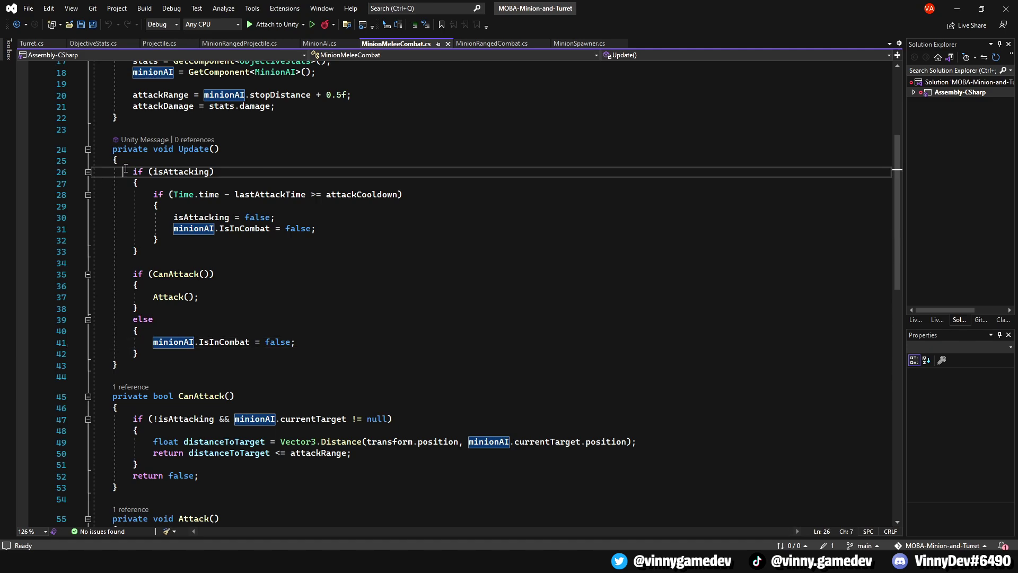
pyautogui.click(338, 354)
pyautogui.click(219, 328)
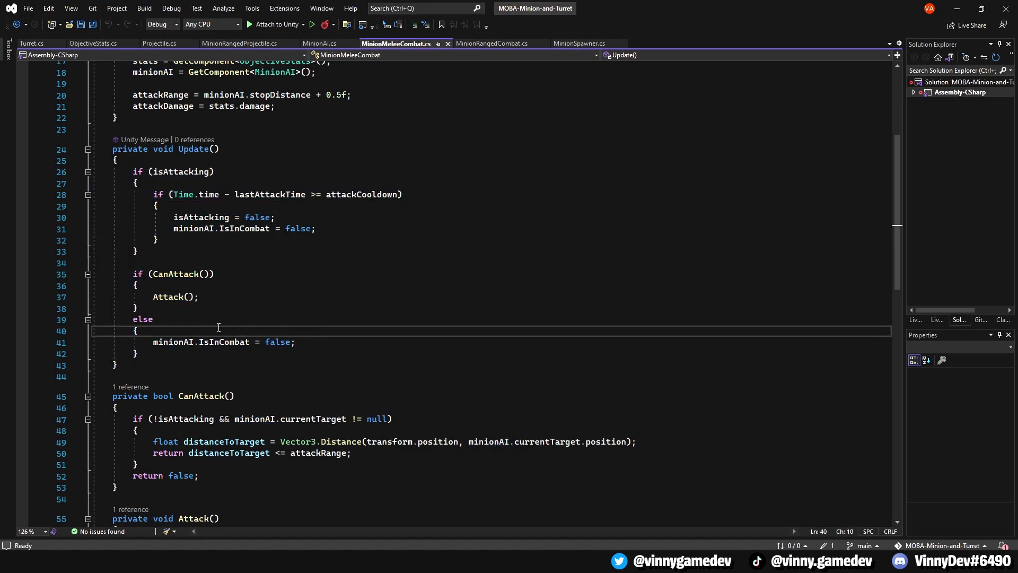
pyautogui.scroll(-7, 345, 344)
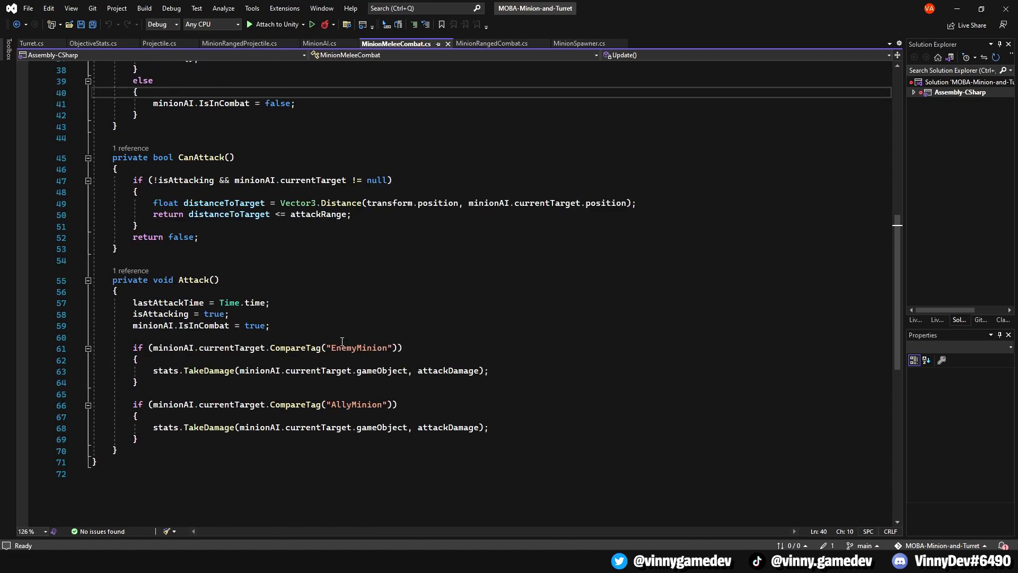
# Go through the melee Attack method and its AllyMinion tag checks
pyautogui.click(300, 452)
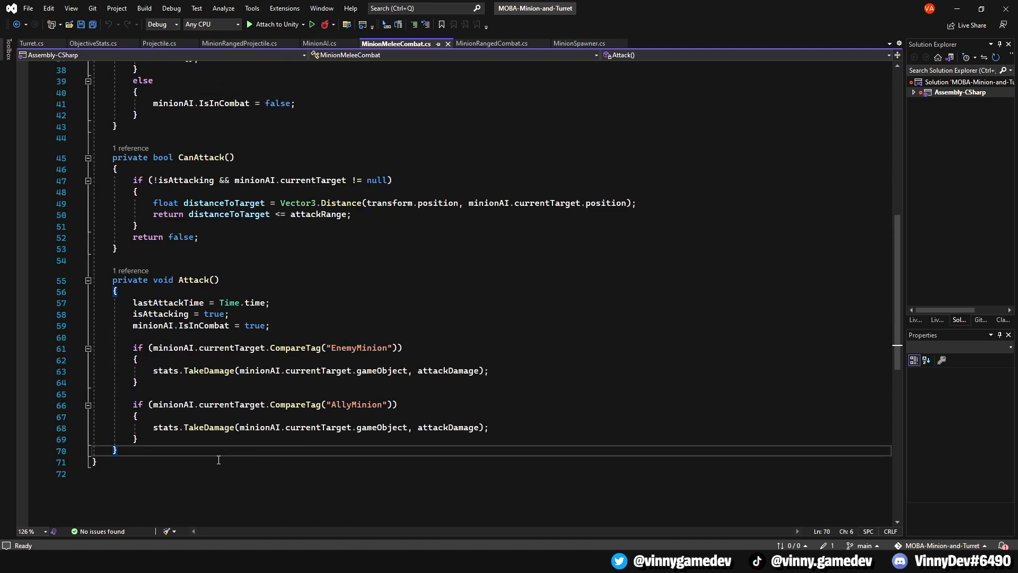
pyautogui.click(263, 326)
pyautogui.click(359, 348)
pyautogui.click(370, 404)
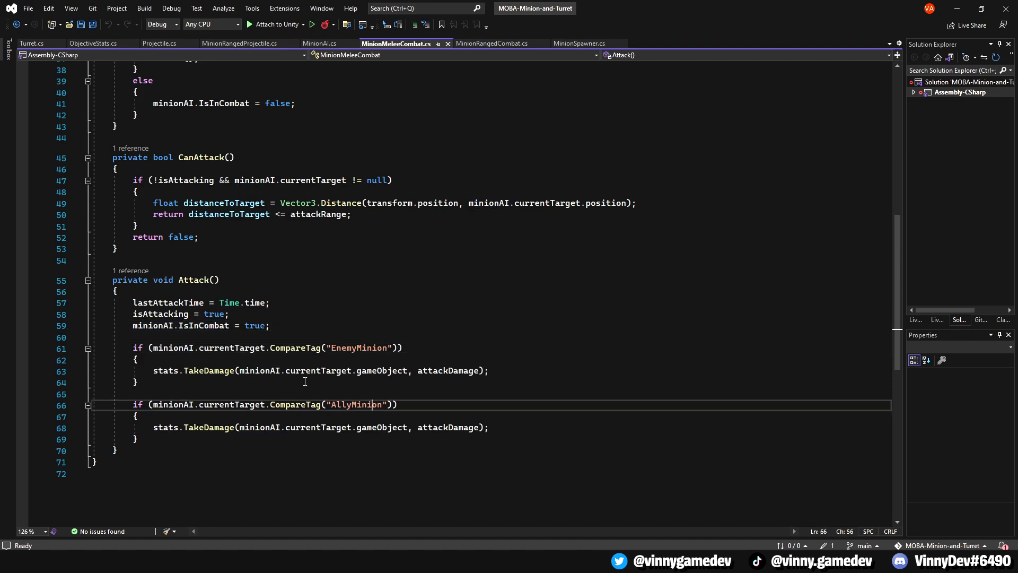
# Review the MinionRangedCombat Attack method, then return to Unity
pyautogui.click(491, 44)
pyautogui.click(160, 148)
pyautogui.scroll(-3, 367, 287)
pyautogui.click(260, 274)
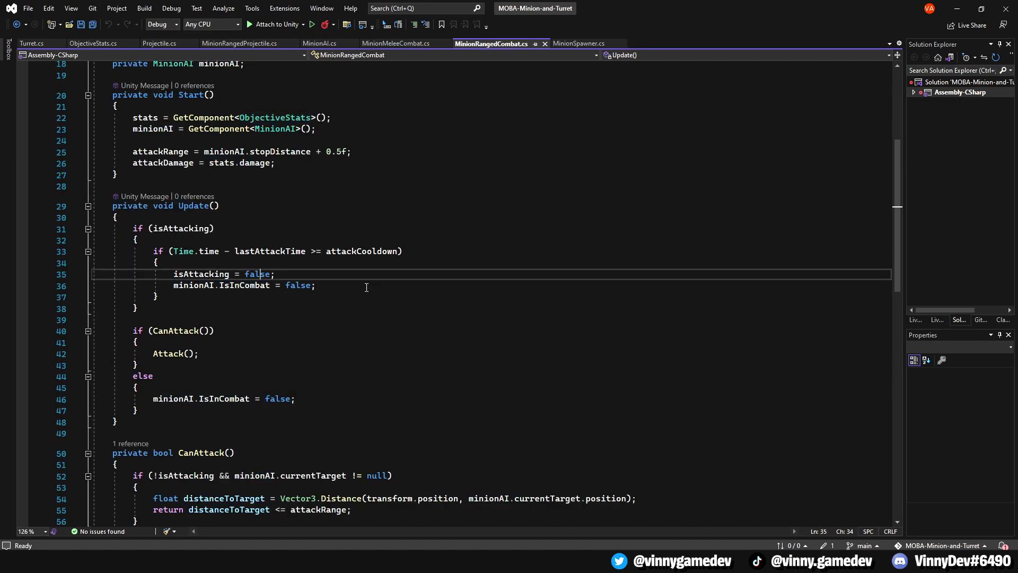
pyautogui.click(366, 286)
pyautogui.scroll(-7, 366, 287)
pyautogui.click(288, 382)
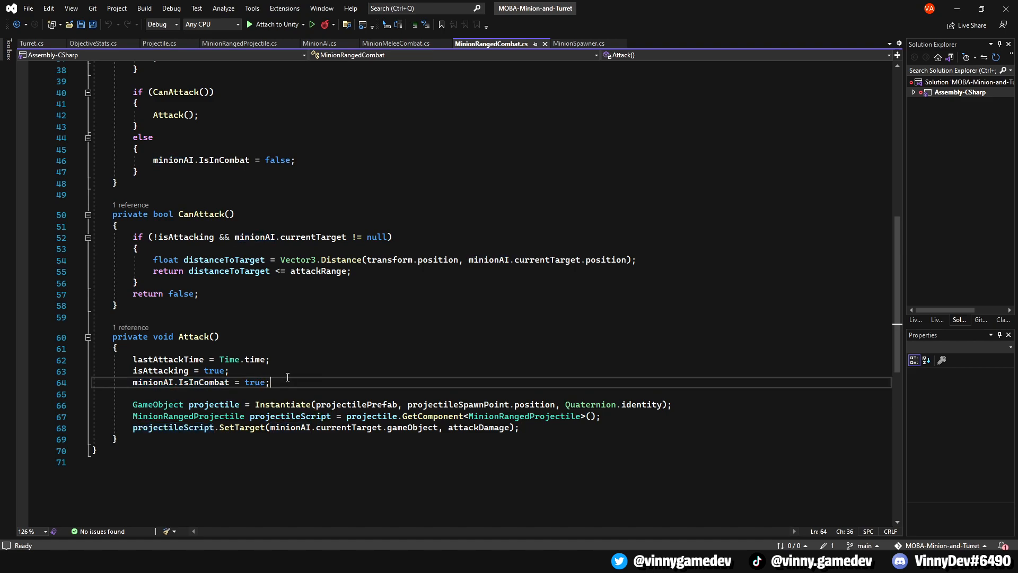
pyautogui.hotkey('alt', 'Tab')
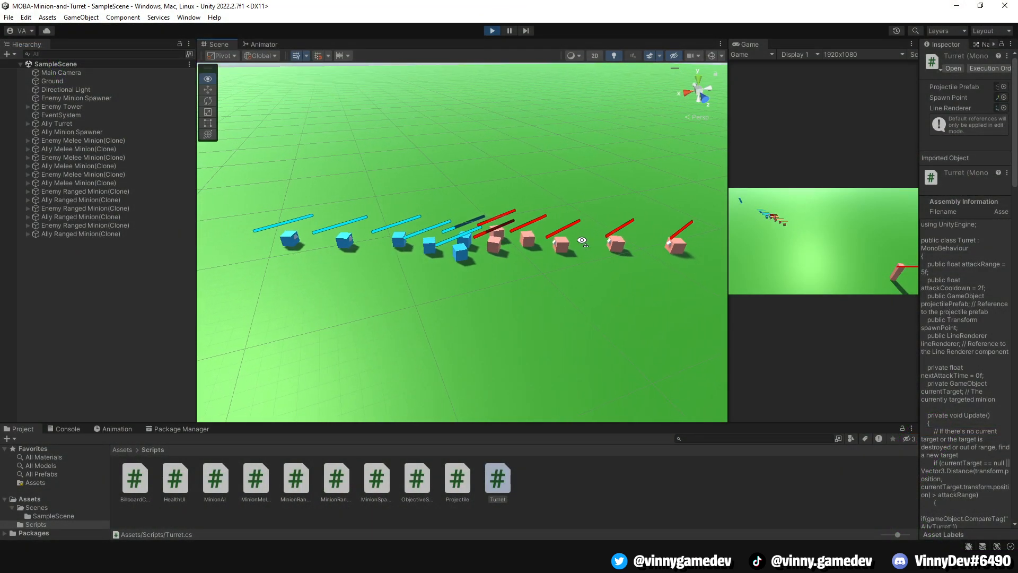
# Orbit the Scene view around the marching rows of spawned minions
pyautogui.moveTo(578, 241); pyautogui.dragTo(446, 239, button='right')
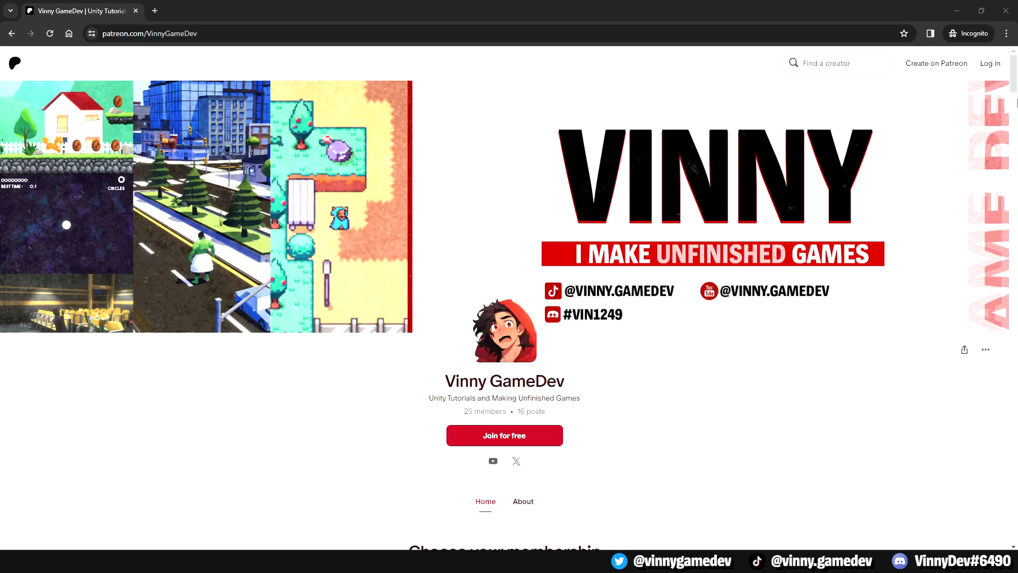
pyautogui.scroll(-5, 602, 309)
pyautogui.scroll(-5, 603, 309)
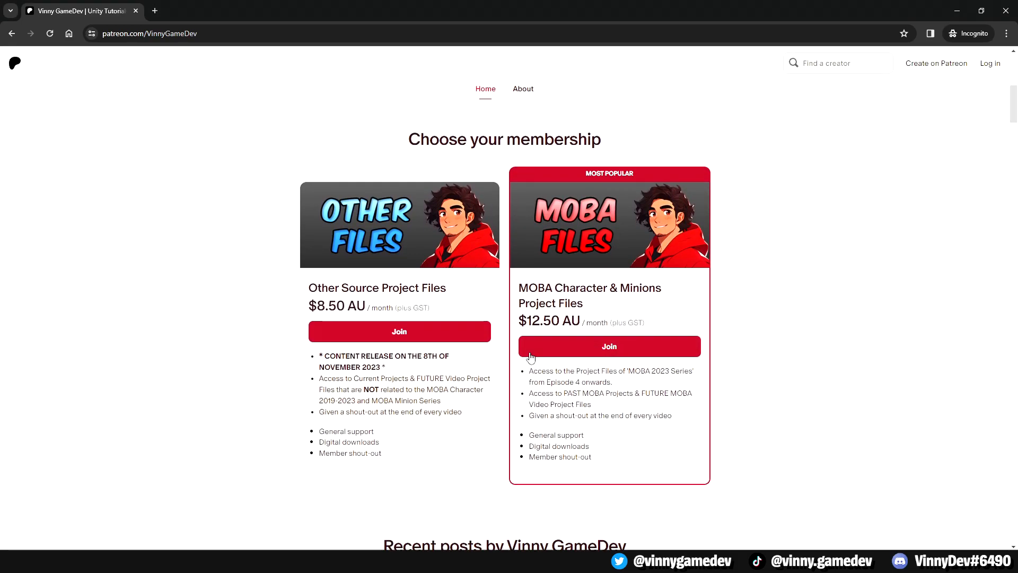
pyautogui.scroll(-5, 646, 333)
pyautogui.scroll(-4, 645, 333)
pyautogui.scroll(-4, 646, 333)
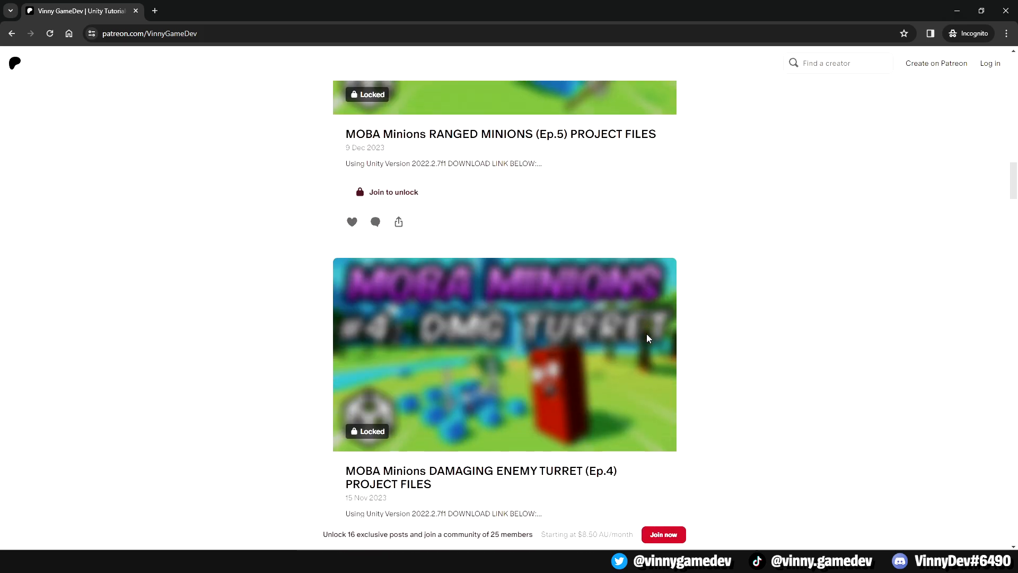
pyautogui.scroll(-4, 646, 333)
pyautogui.scroll(-5, 649, 339)
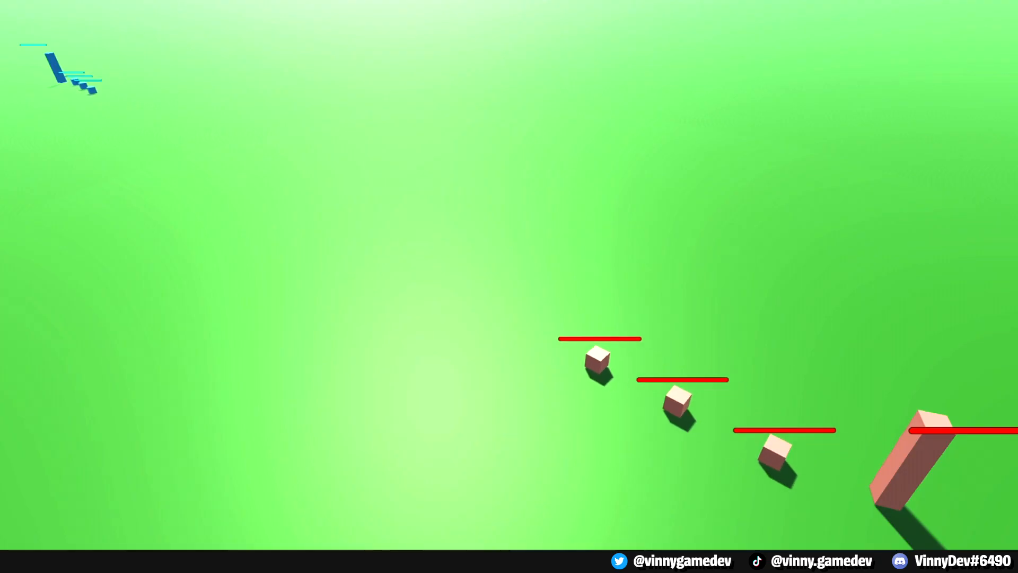